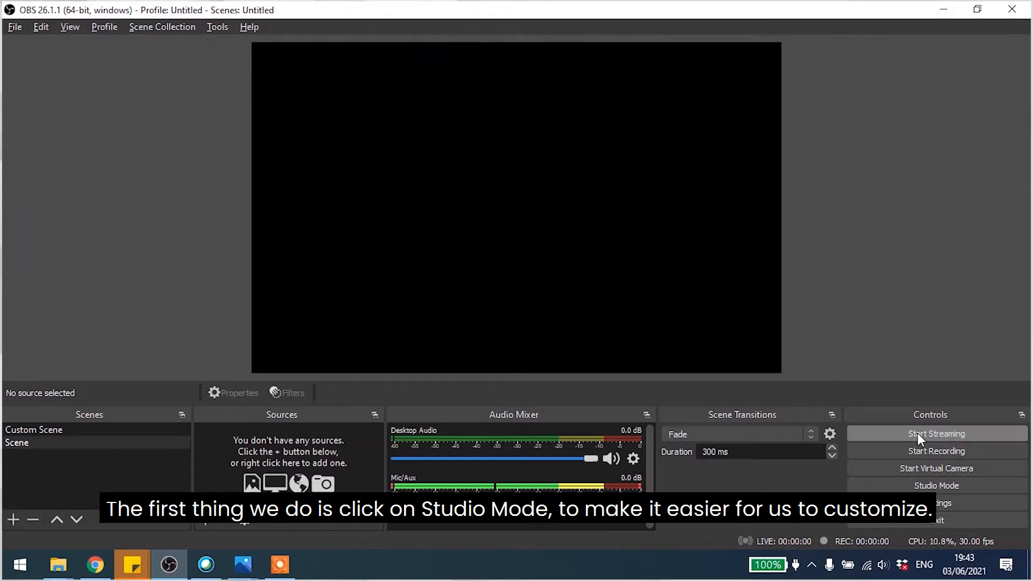
# Step: Enable Studio Mode and load Custom Scene into the preview
pyautogui.click(920, 485)
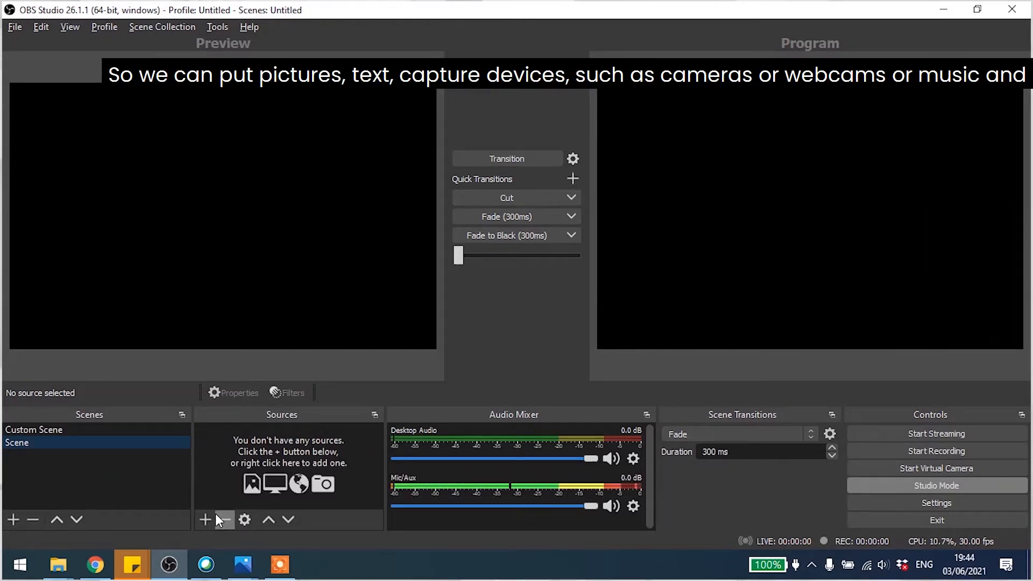
pyautogui.click(206, 515)
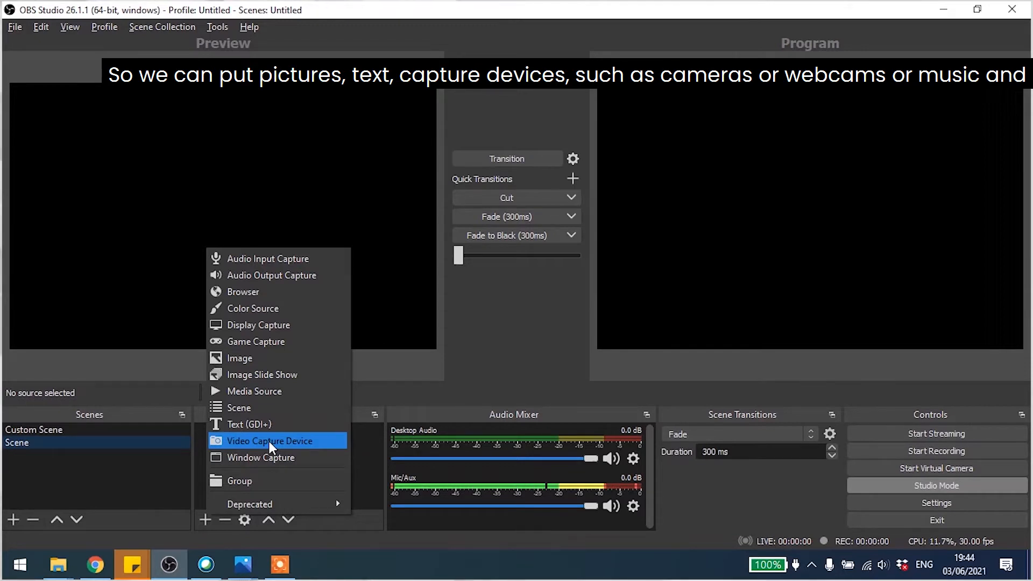
pyautogui.click(363, 460)
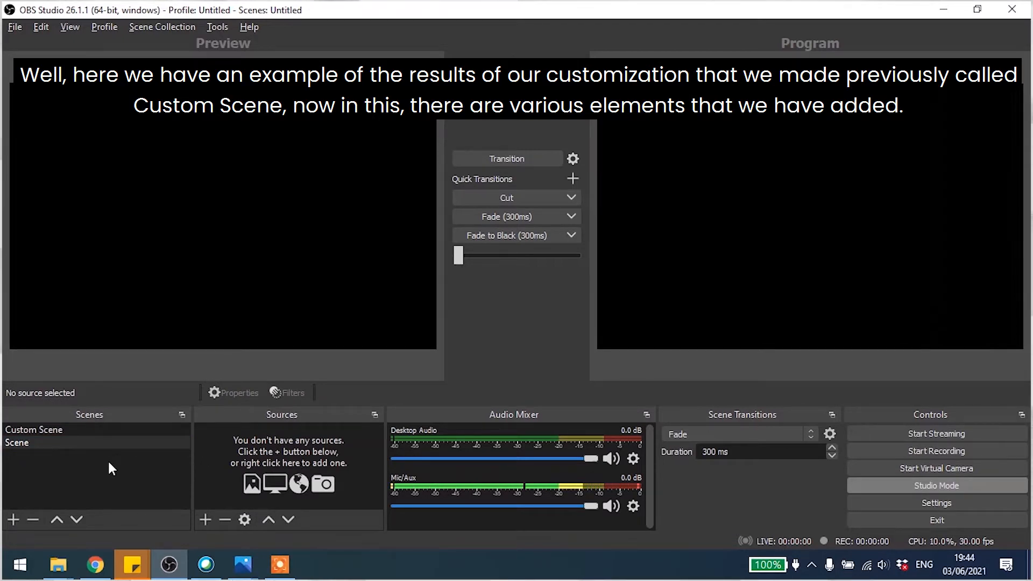
pyautogui.click(22, 434)
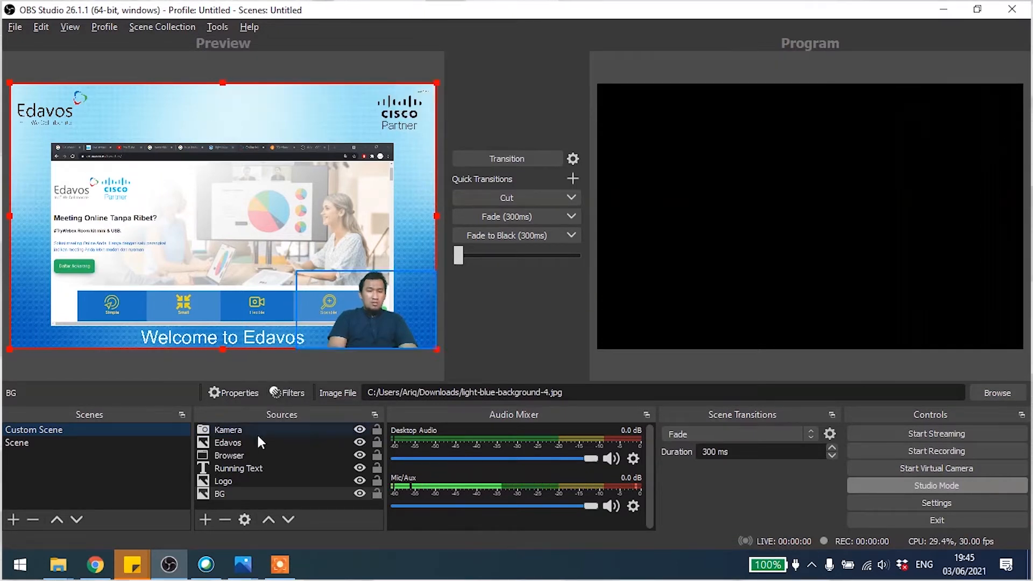
# Step: Review the Edavos, Browser, Running Text, Logo and BG sources, and transition Custom Scene to the program output
pyautogui.click(202, 444)
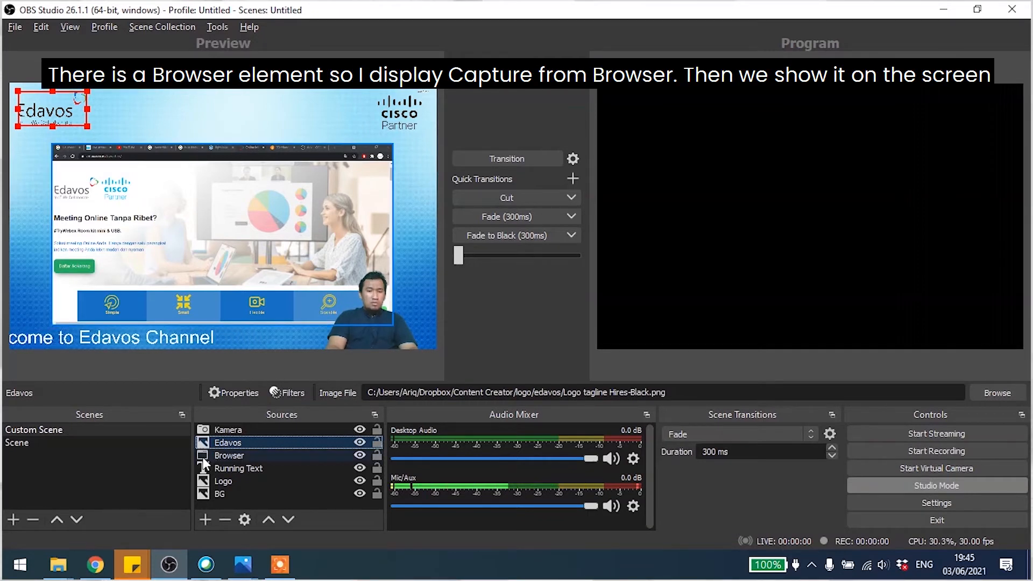
pyautogui.click(203, 458)
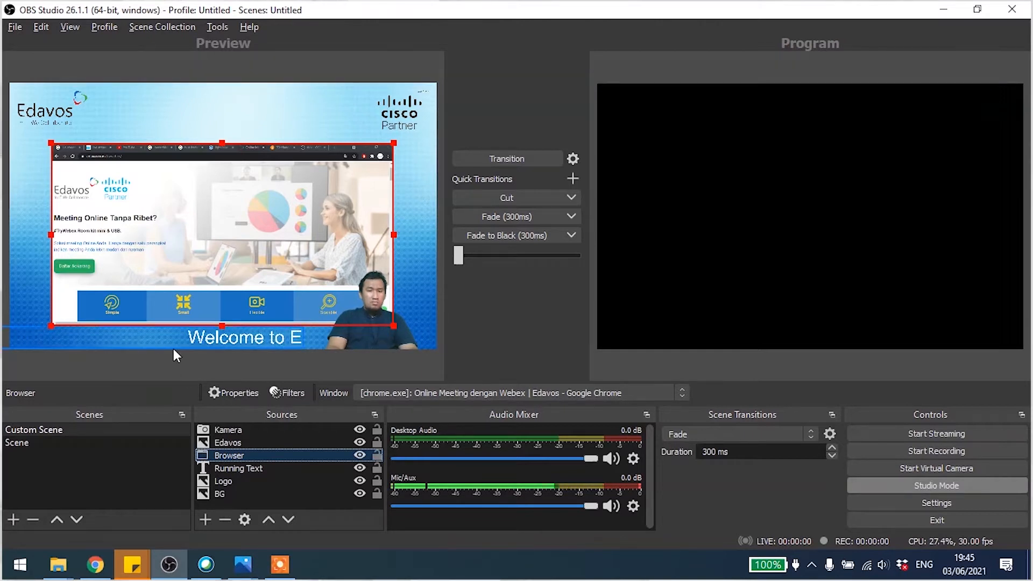
pyautogui.click(203, 469)
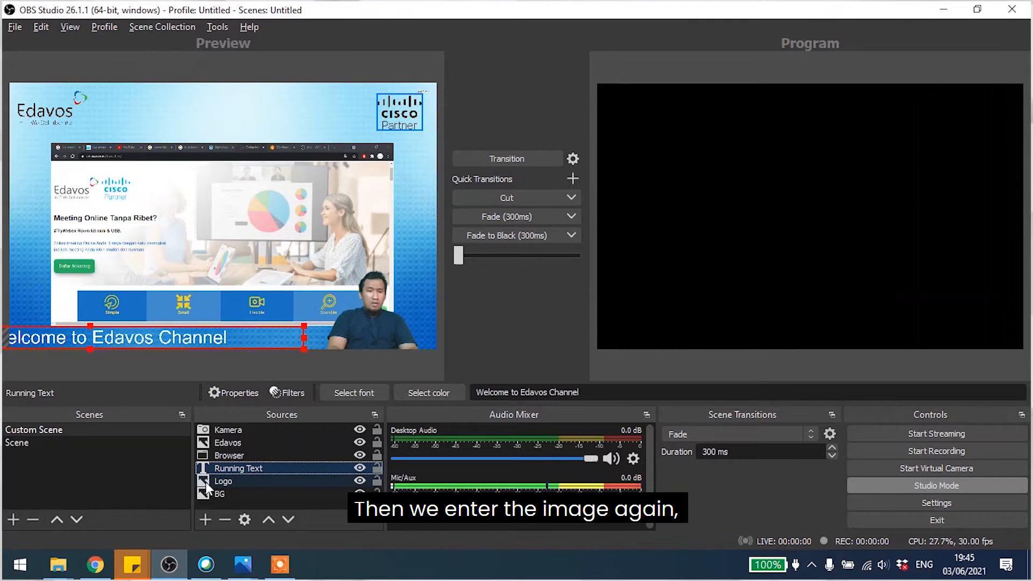
pyautogui.click(205, 482)
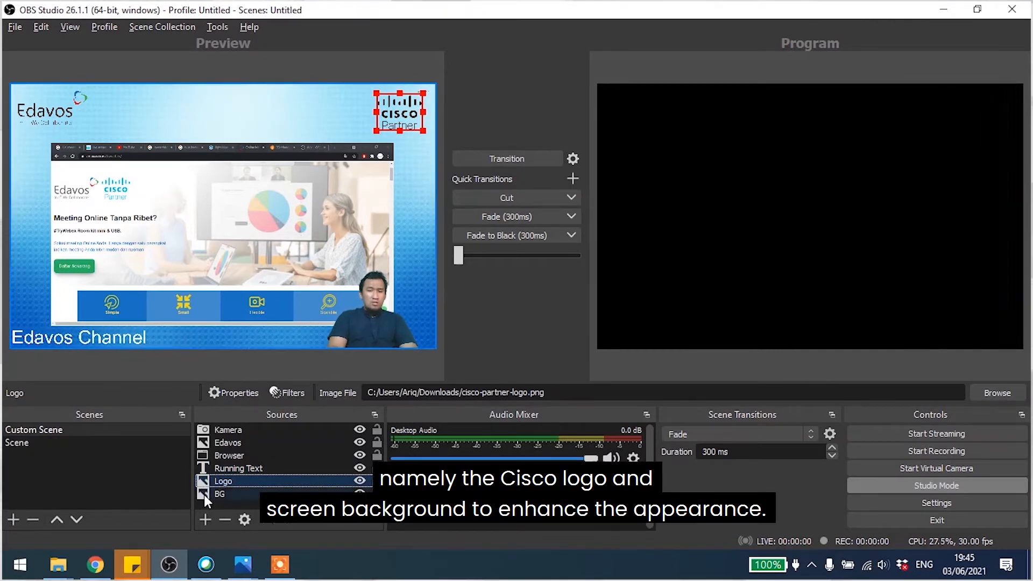
pyautogui.click(203, 494)
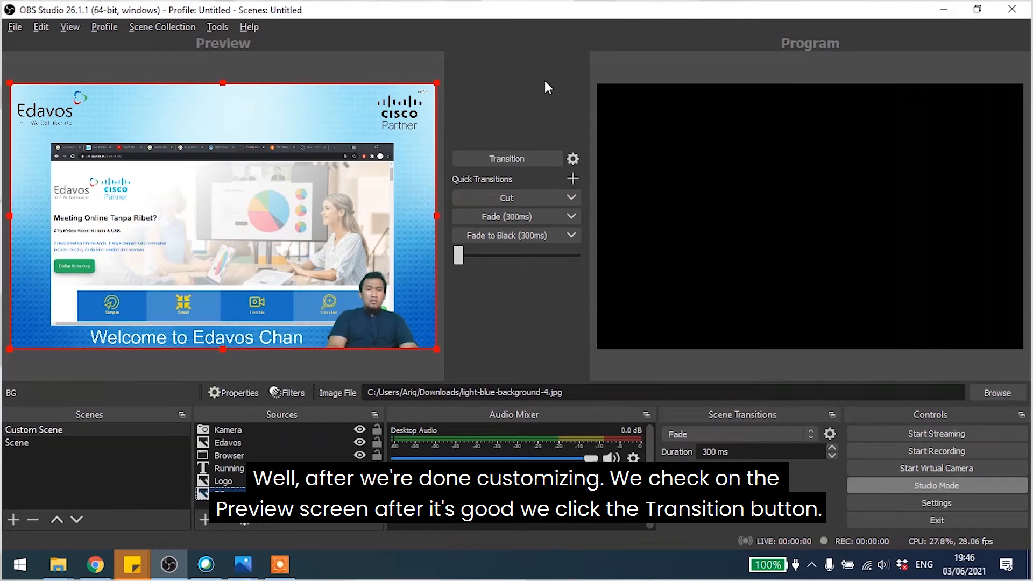
pyautogui.click(515, 158)
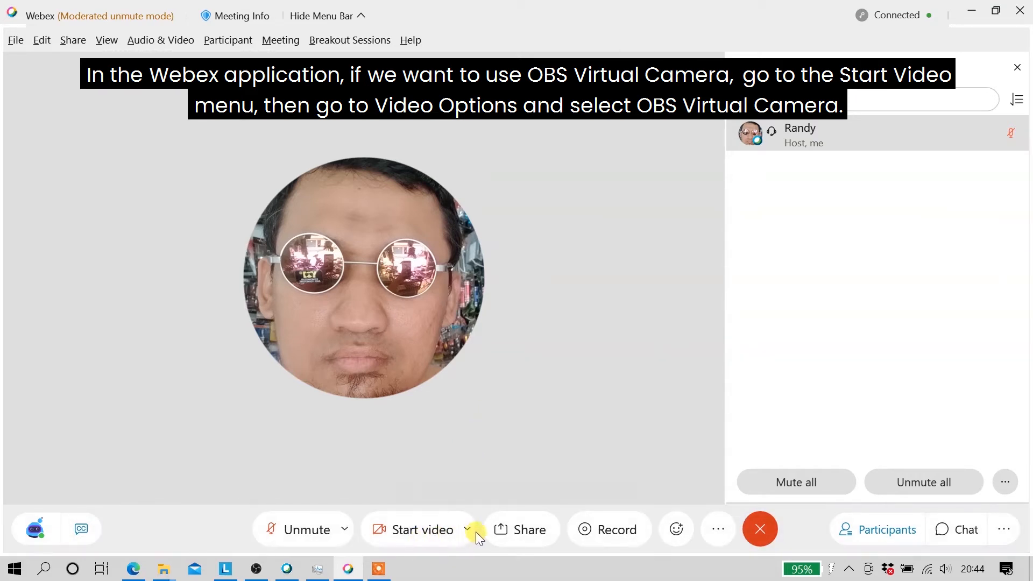
# Step: In the Webex meeting, select OBS Virtual Camera as the camera and start the video
pyautogui.click(461, 529)
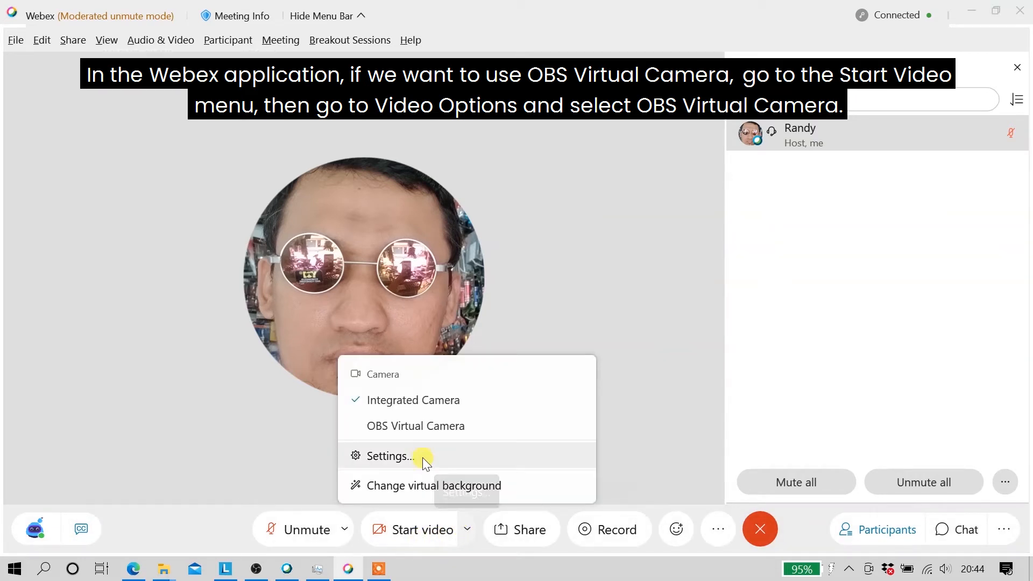
pyautogui.click(379, 421)
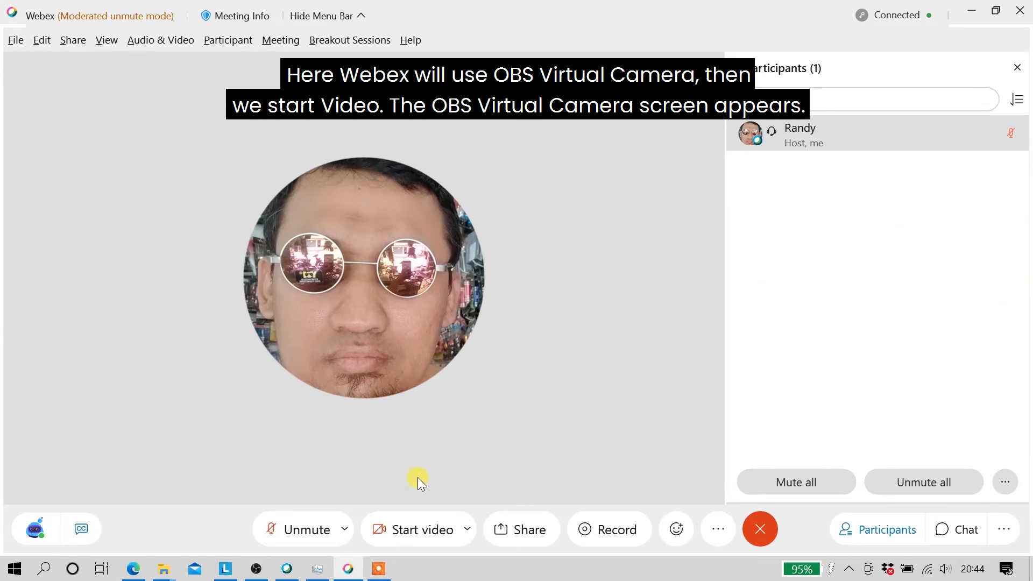
pyautogui.click(406, 529)
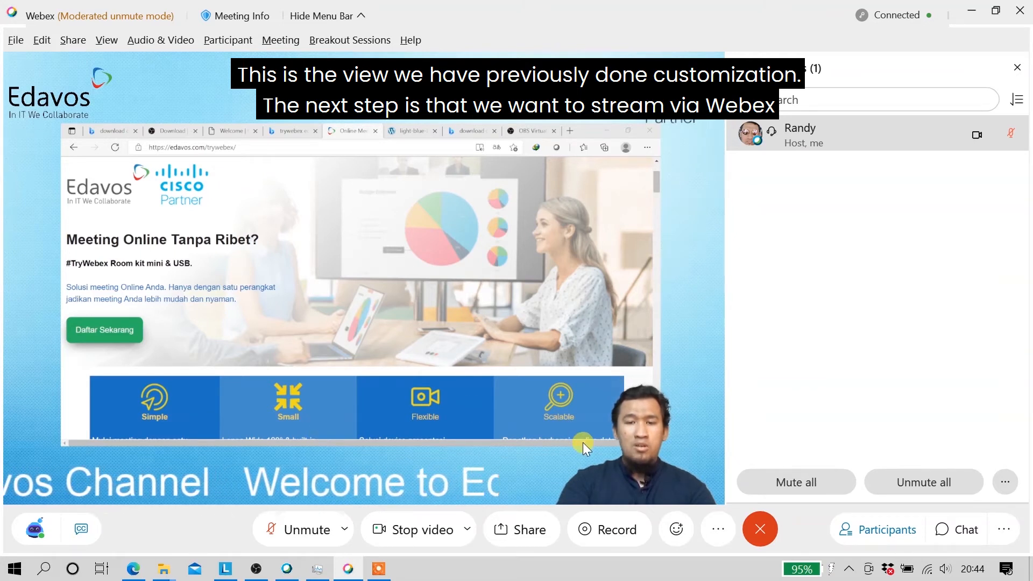
# Step: Open the live streaming setup for the Webex meeting
pyautogui.click(716, 530)
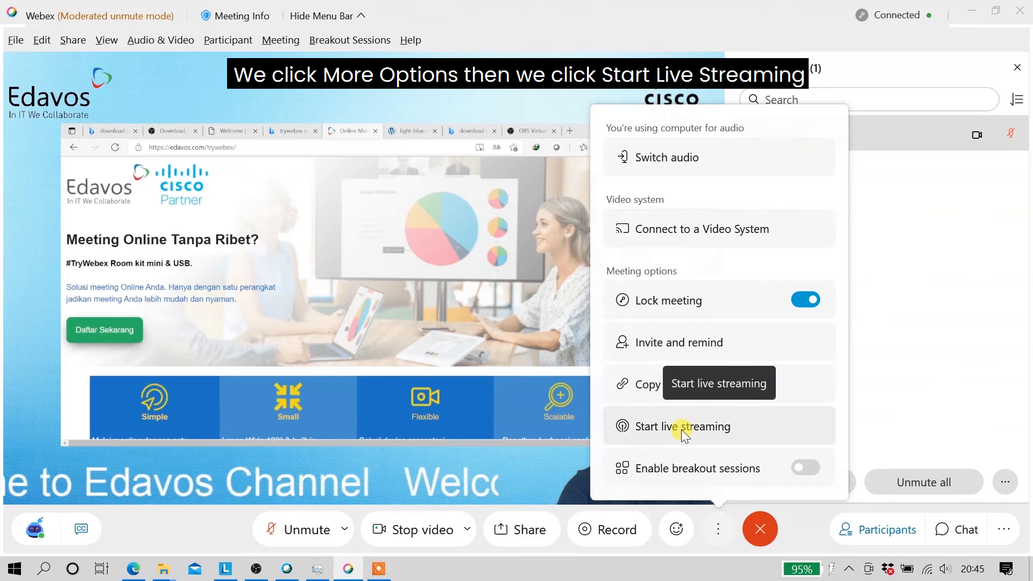
pyautogui.click(681, 429)
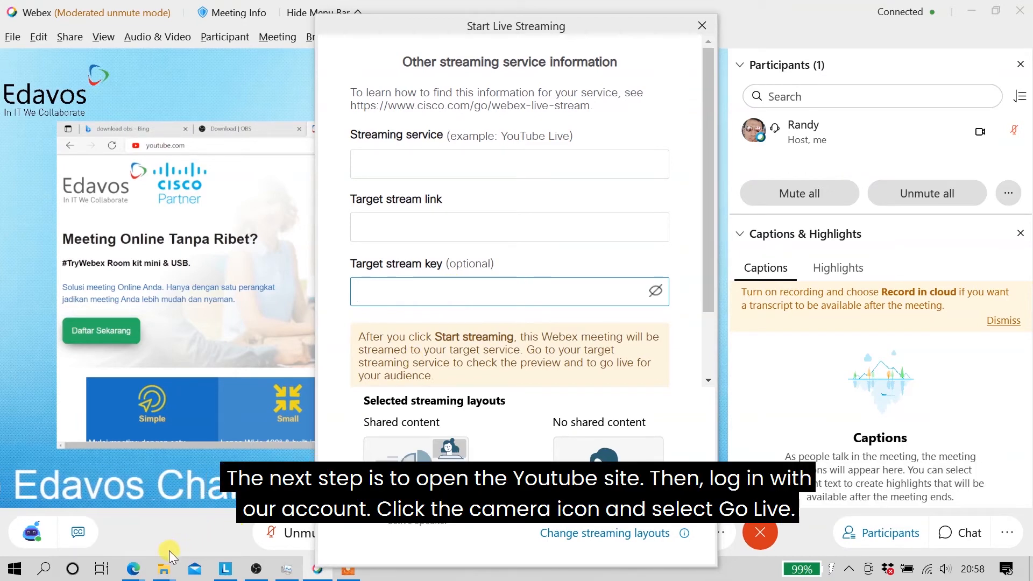
# Step: Switch to YouTube in the browser and open its Go live dashboard
pyautogui.click(124, 568)
pyautogui.click(242, 501)
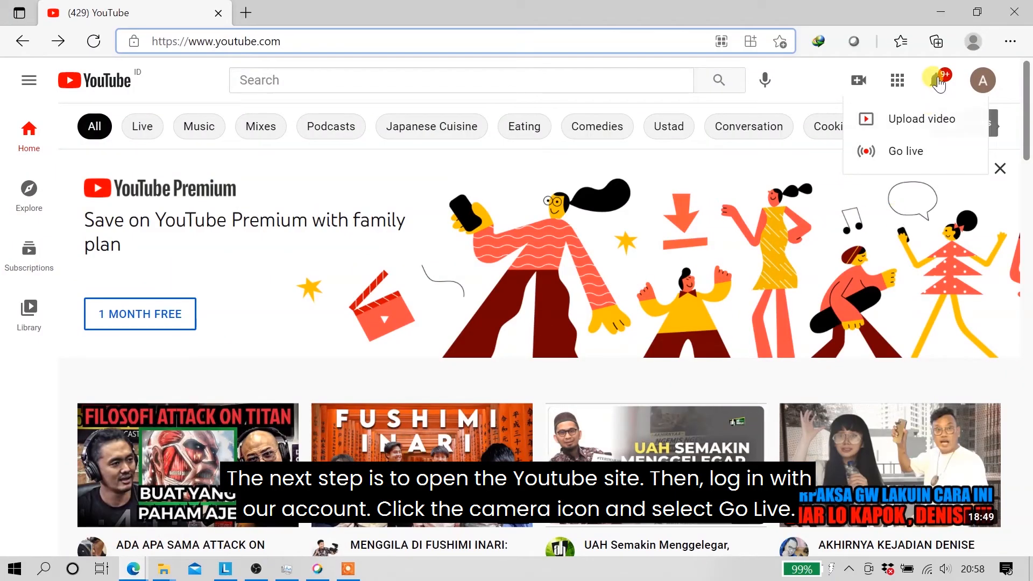
pyautogui.click(861, 88)
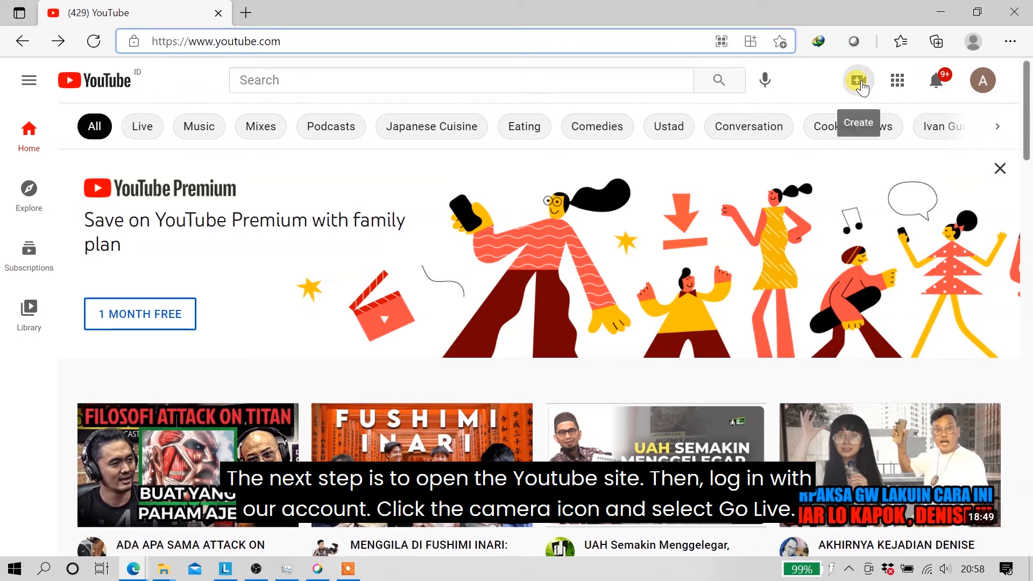
pyautogui.click(859, 82)
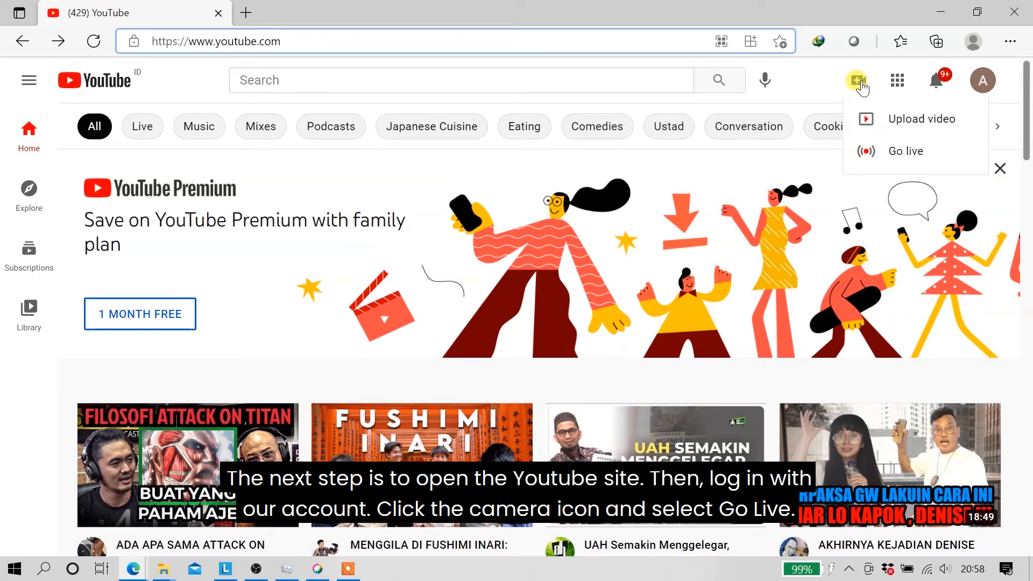
pyautogui.click(896, 154)
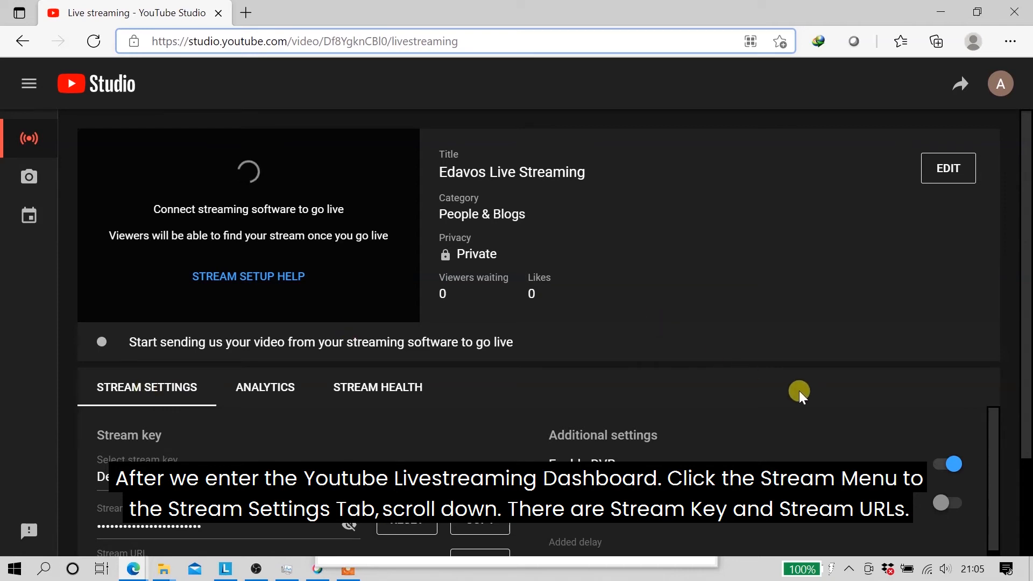
# Step: Copy the stream URL rtmp://a.rtmp.youtube.com/live2 from YouTube Studio and enter it as the target stream link in Webex
pyautogui.scroll(-5, 820, 398)
pyautogui.scroll(2, 821, 398)
pyautogui.scroll(1, 821, 398)
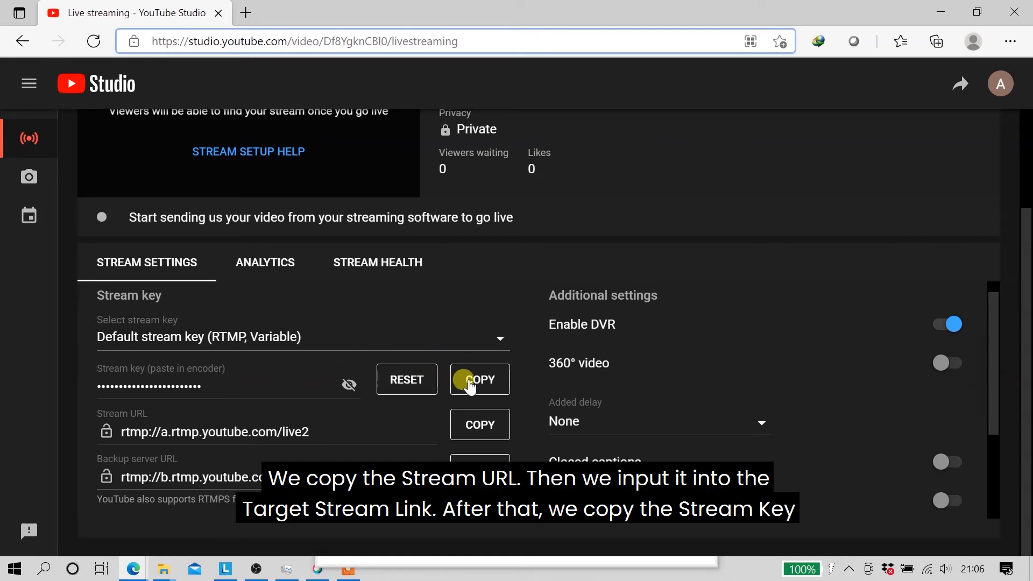
pyautogui.click(480, 425)
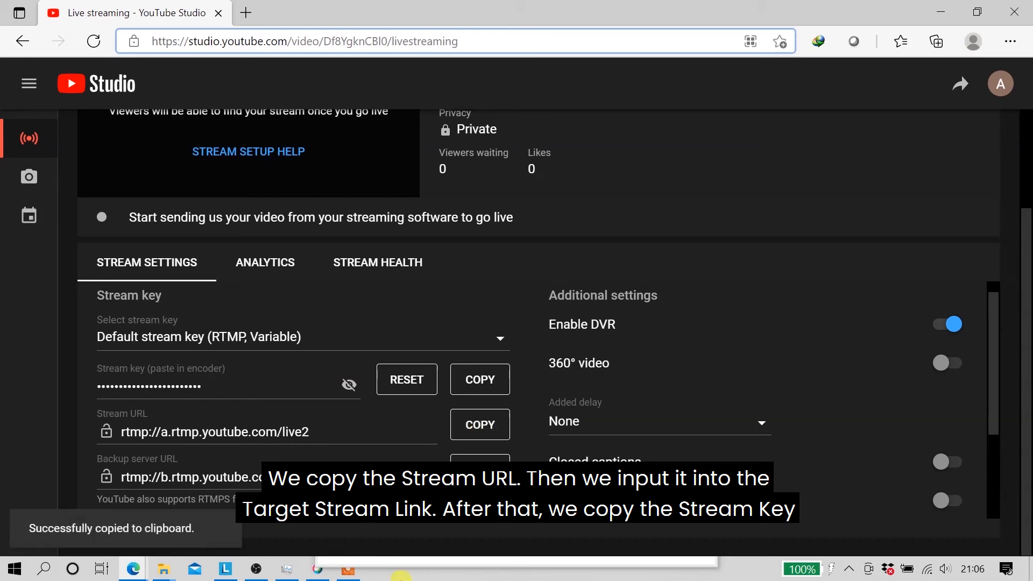
pyautogui.click(318, 571)
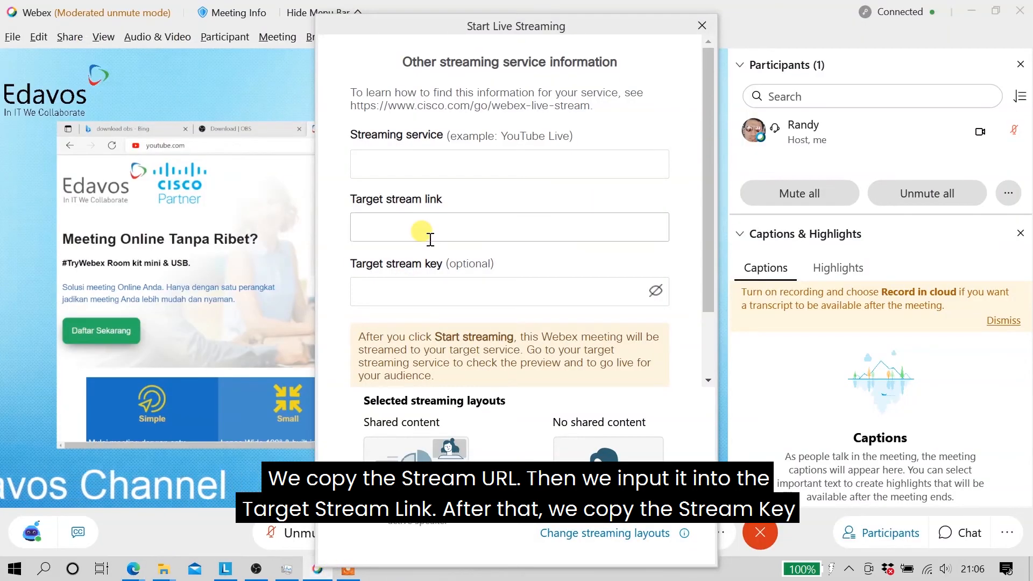
pyautogui.click(385, 231)
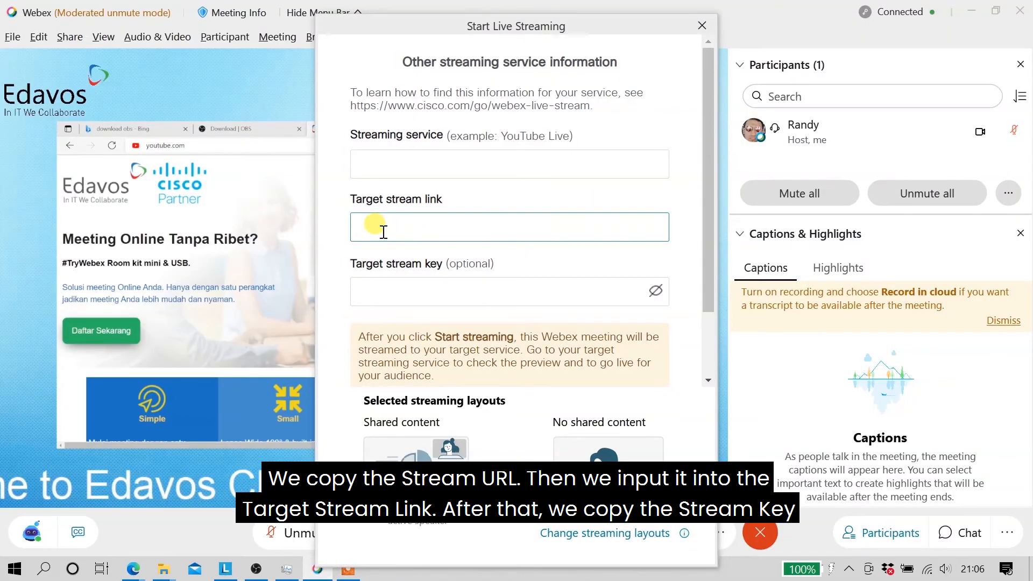
pyautogui.hotkey('ctrl', 'v')
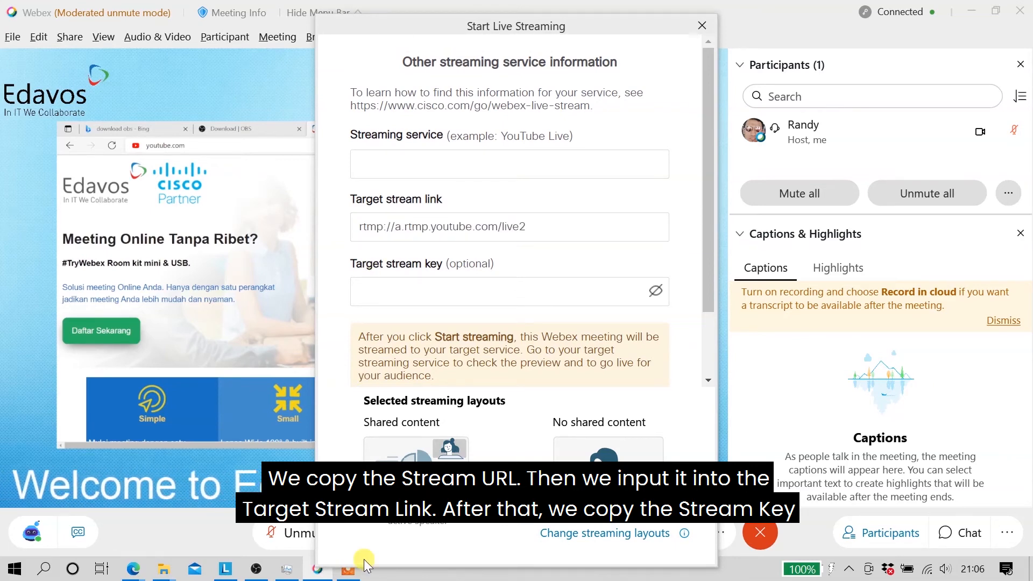
# Step: Copy the default stream key from YouTube Studio and paste it as the target stream key in Webex
pyautogui.moveTo(135, 572)
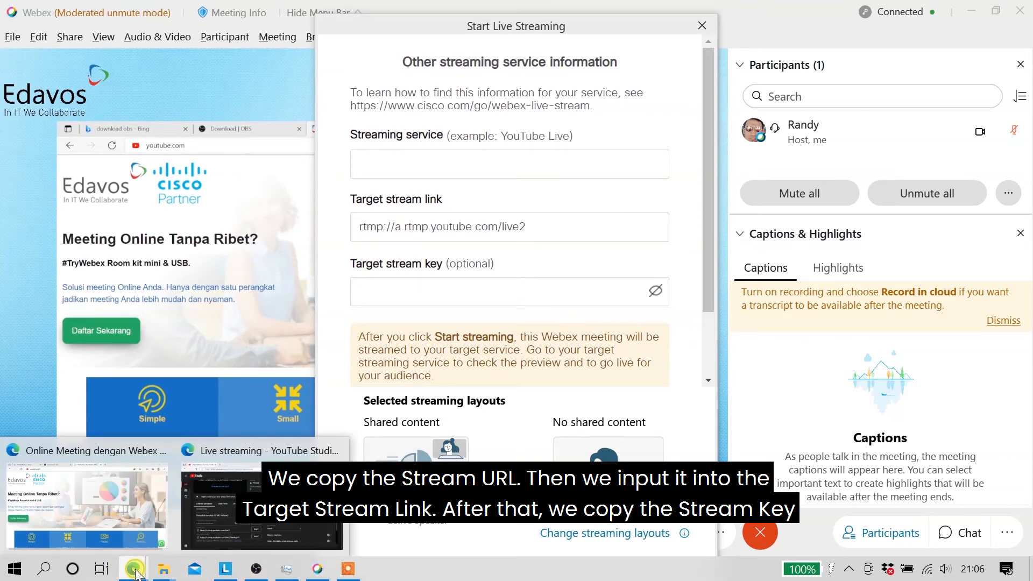
pyautogui.click(217, 505)
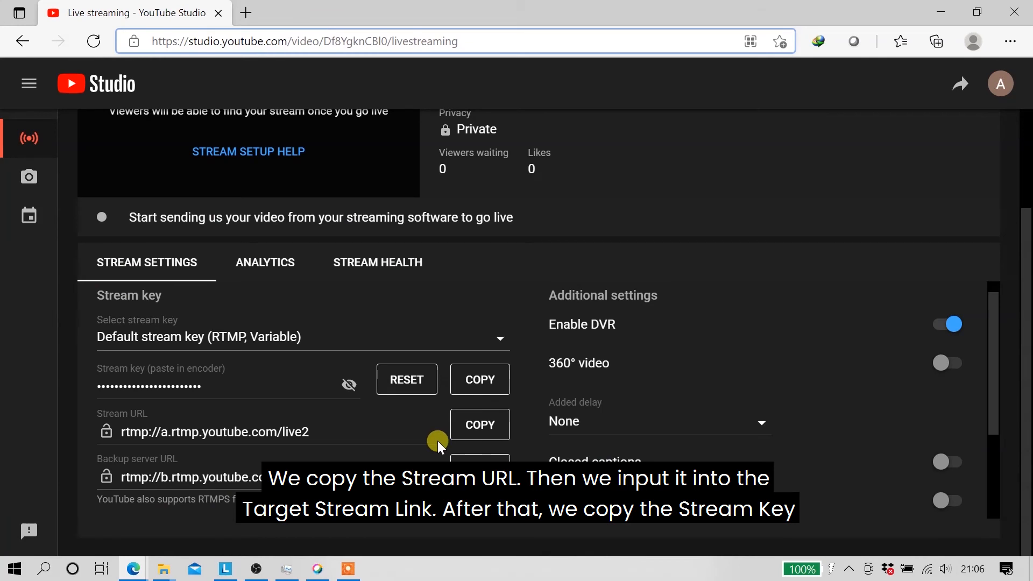
pyautogui.click(481, 380)
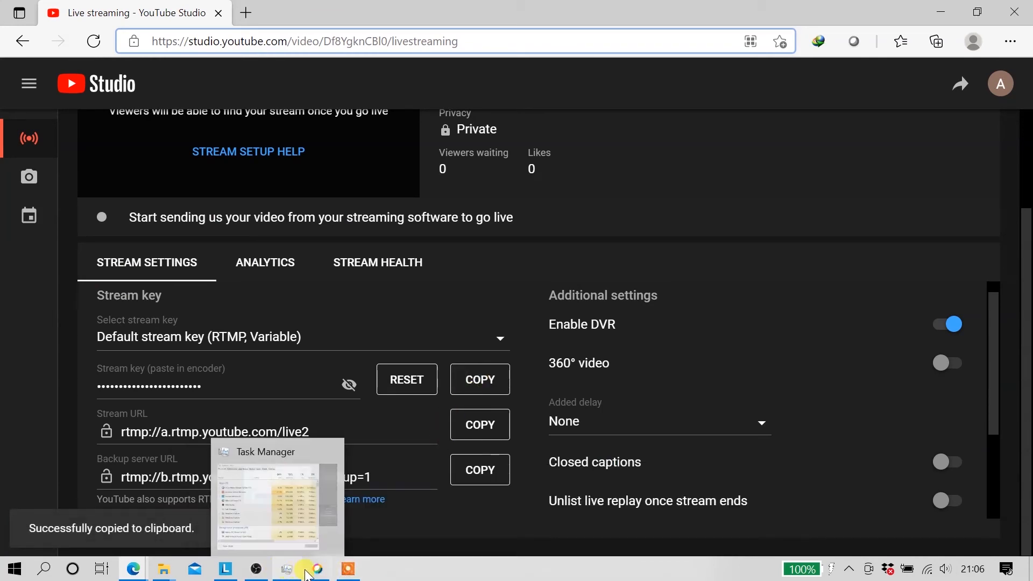
pyautogui.moveTo(320, 571)
pyautogui.click(356, 493)
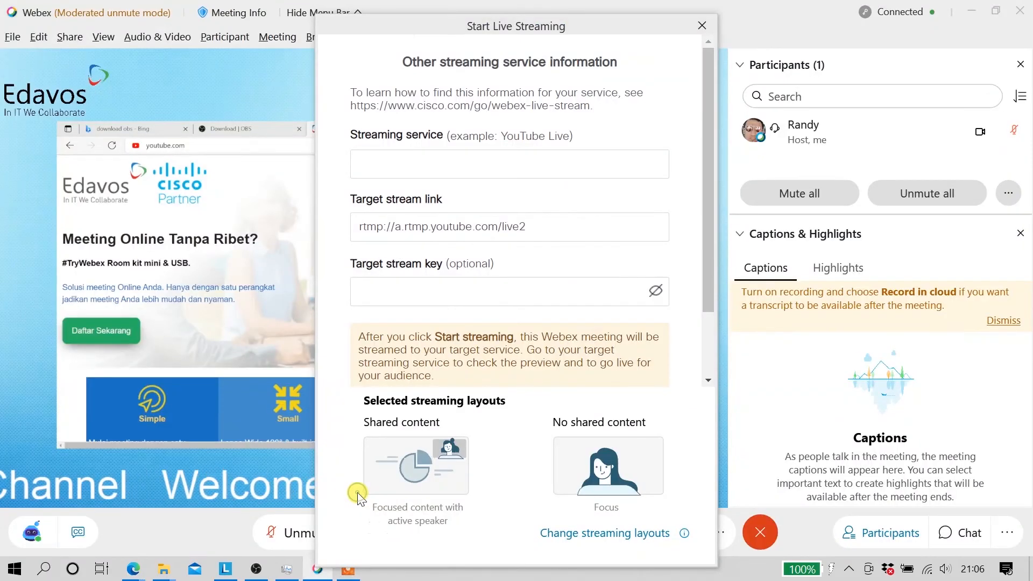
pyautogui.click(471, 289)
pyautogui.click(458, 290)
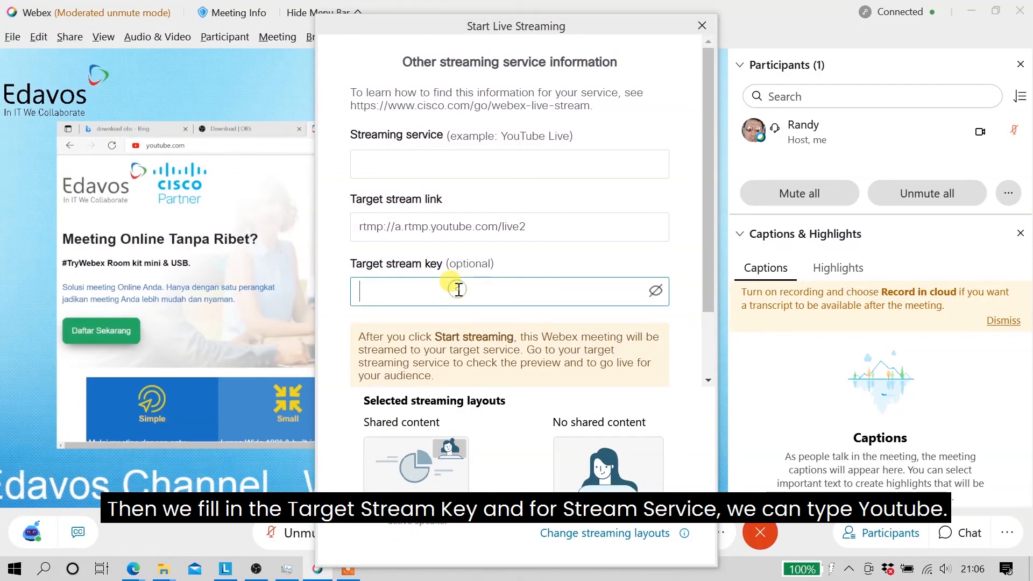
pyautogui.hotkey('ctrl', 'v')
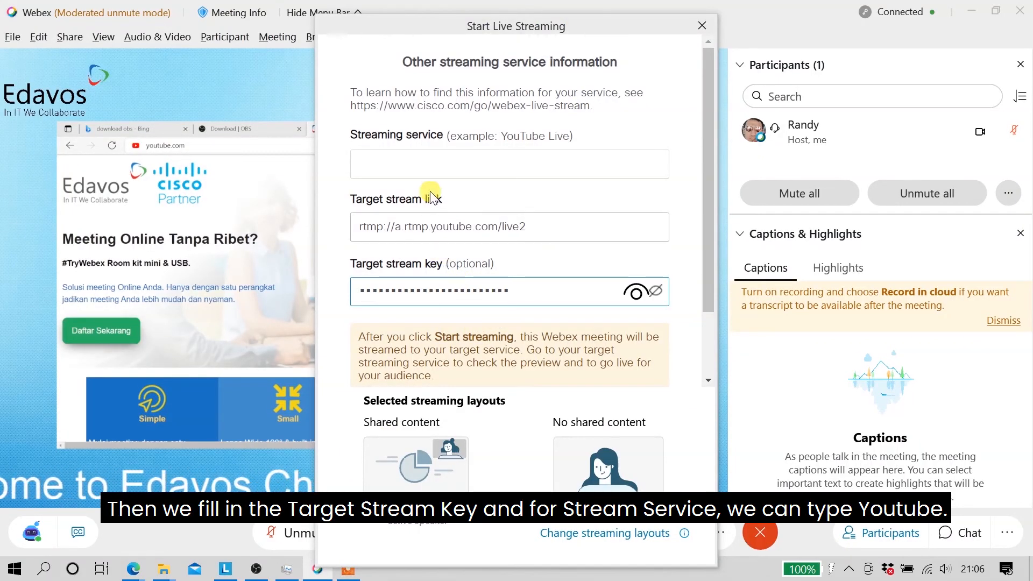
# Step: Name the streaming service Youtube and start streaming the Webex meeting
pyautogui.click(392, 164)
pyautogui.write('Y')
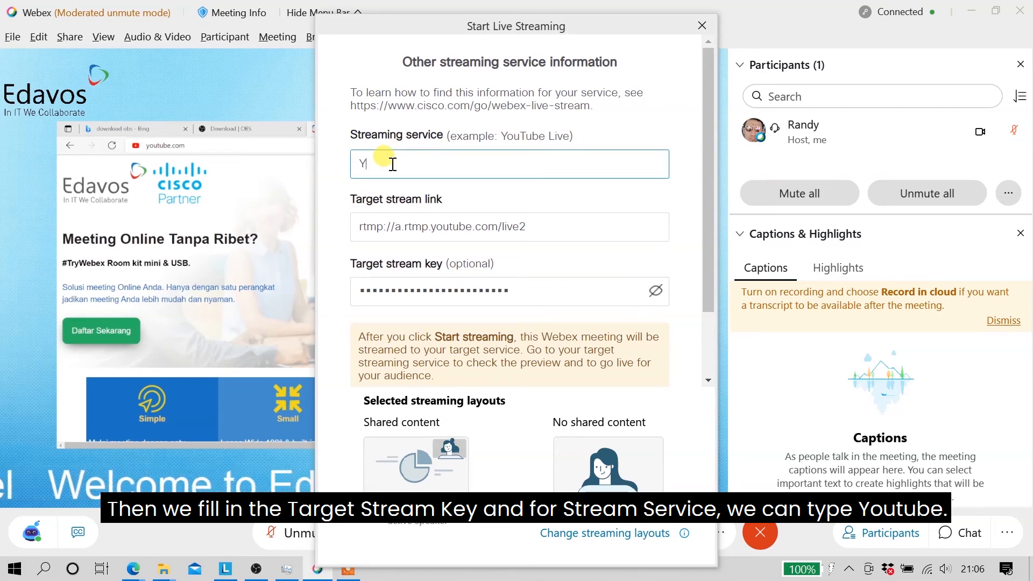
pyautogui.write('outube')
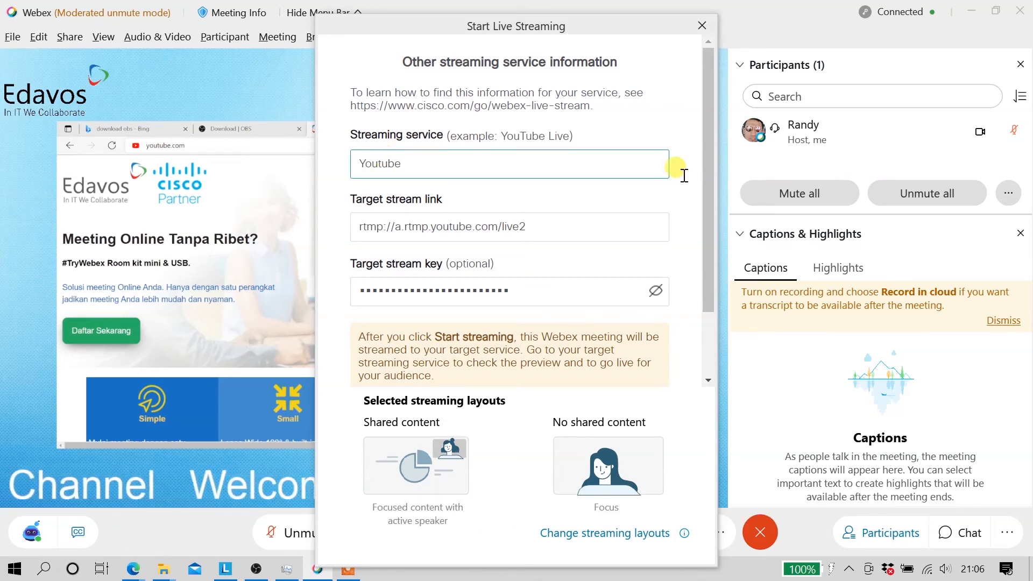
pyautogui.moveTo(702, 176); pyautogui.dragTo(711, 277)
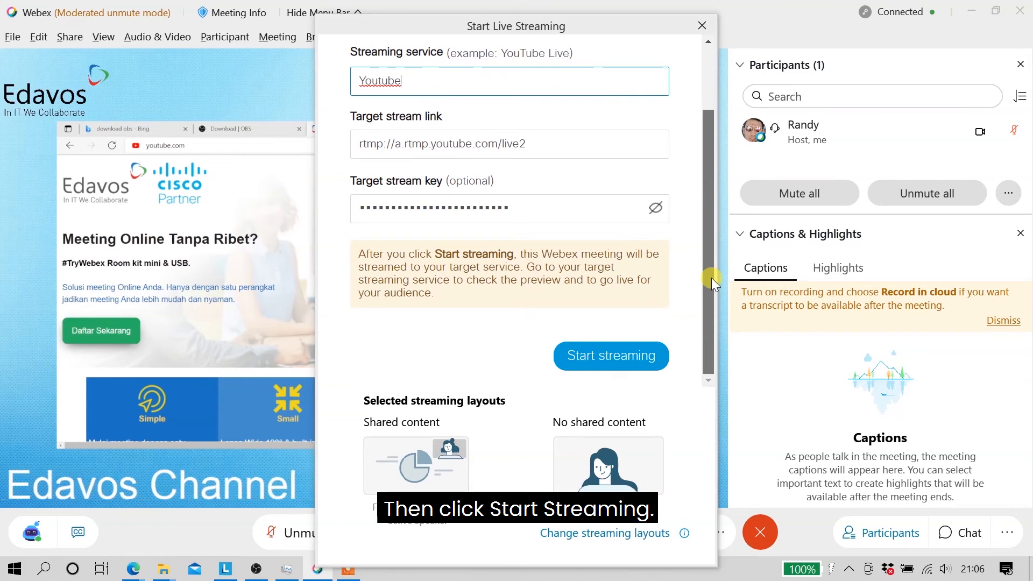
pyautogui.click(613, 370)
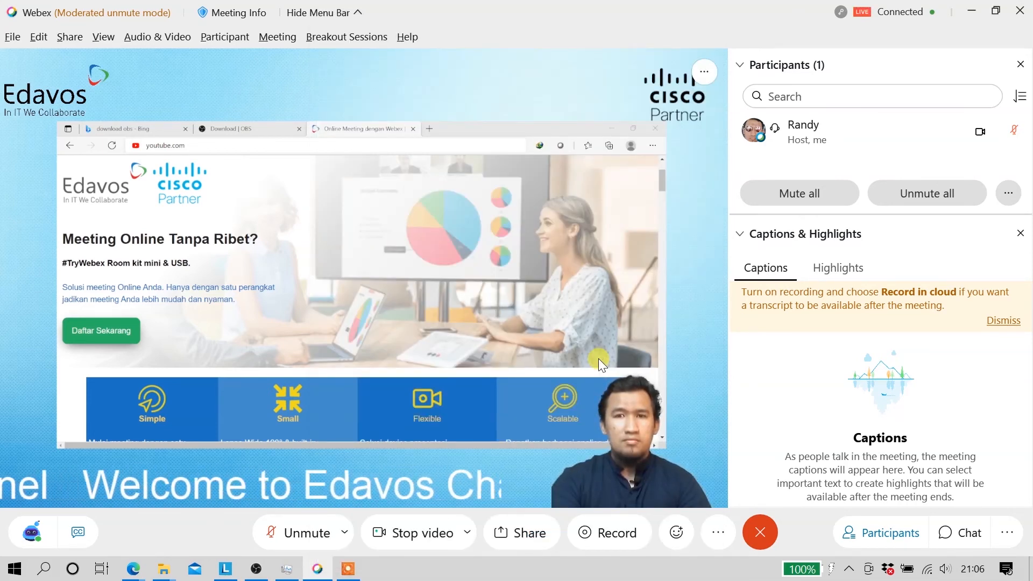
# Step: Check the live streaming details in Webex and the live stream preview in YouTube Studio
pyautogui.click(860, 12)
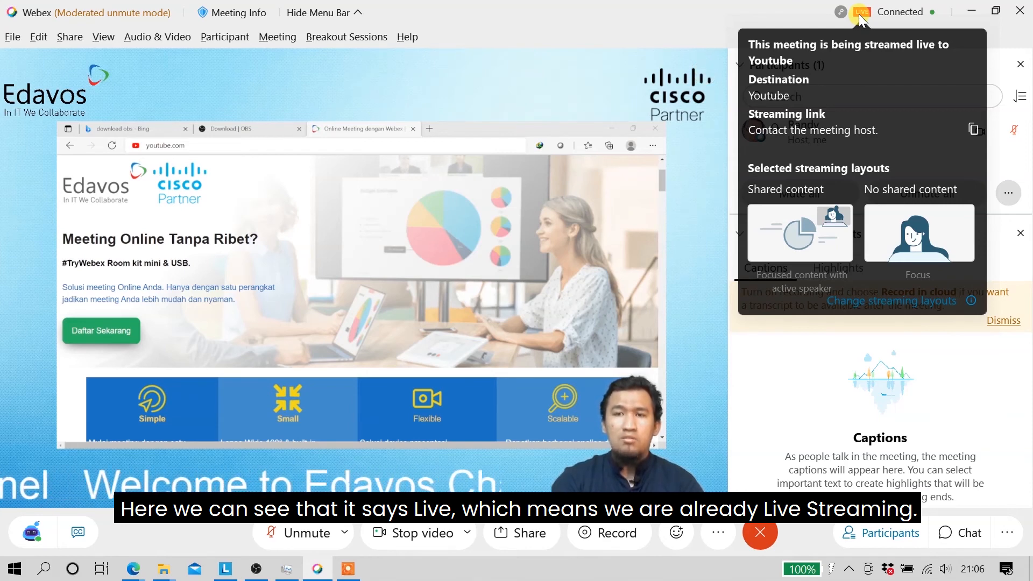
pyautogui.click(374, 360)
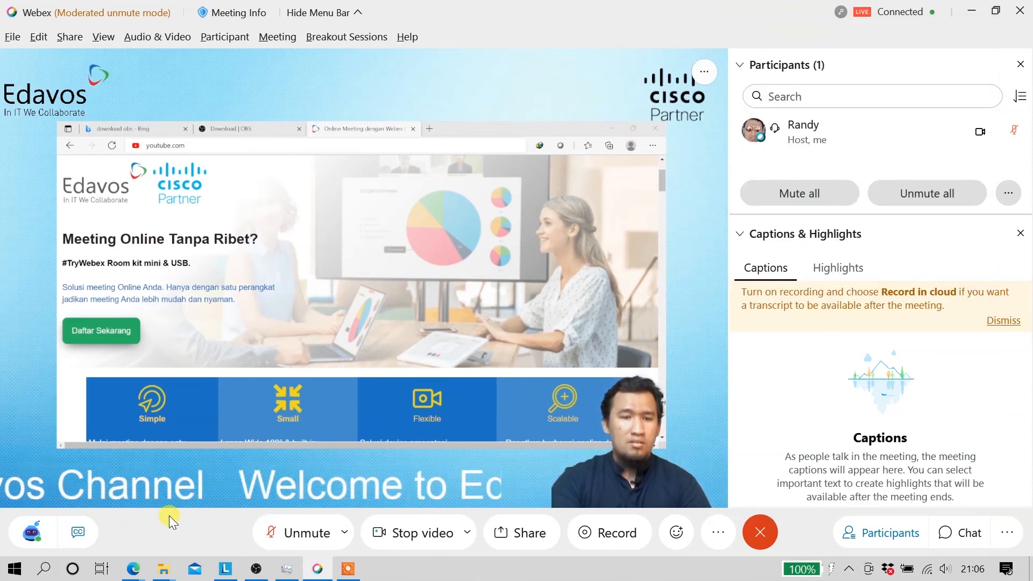
pyautogui.moveTo(133, 573)
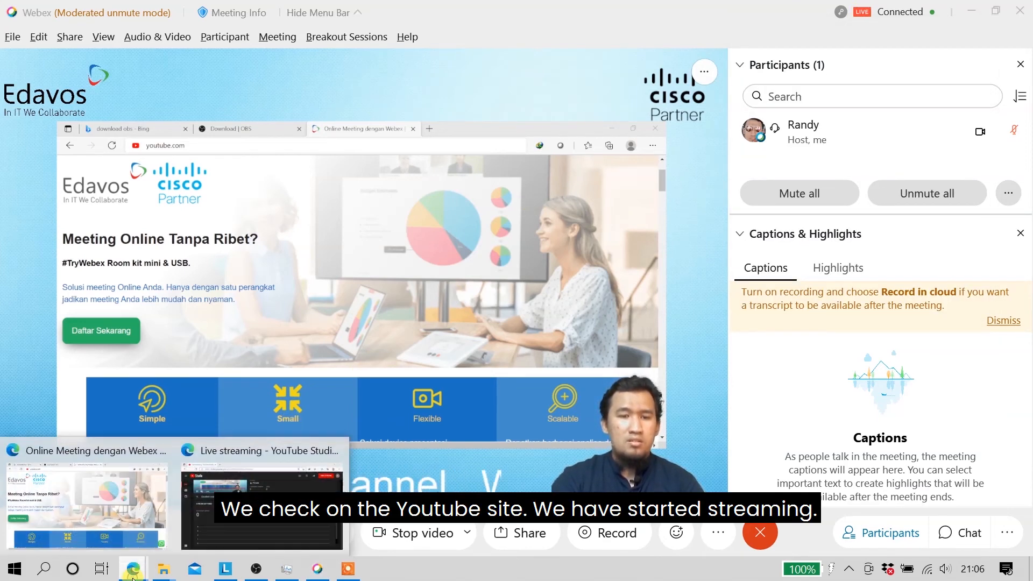
pyautogui.click(269, 490)
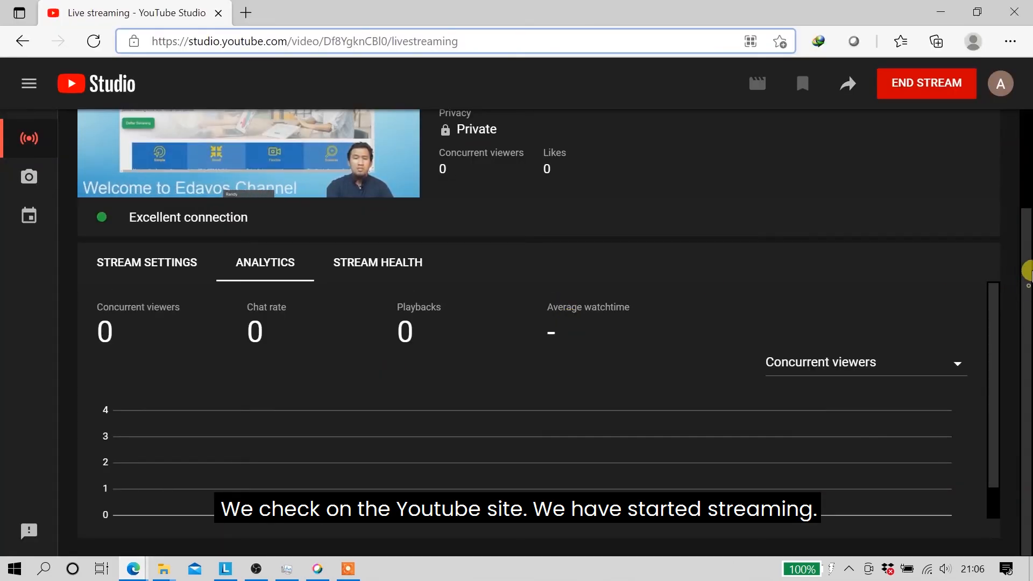
pyautogui.moveTo(1027, 276); pyautogui.dragTo(1027, 159)
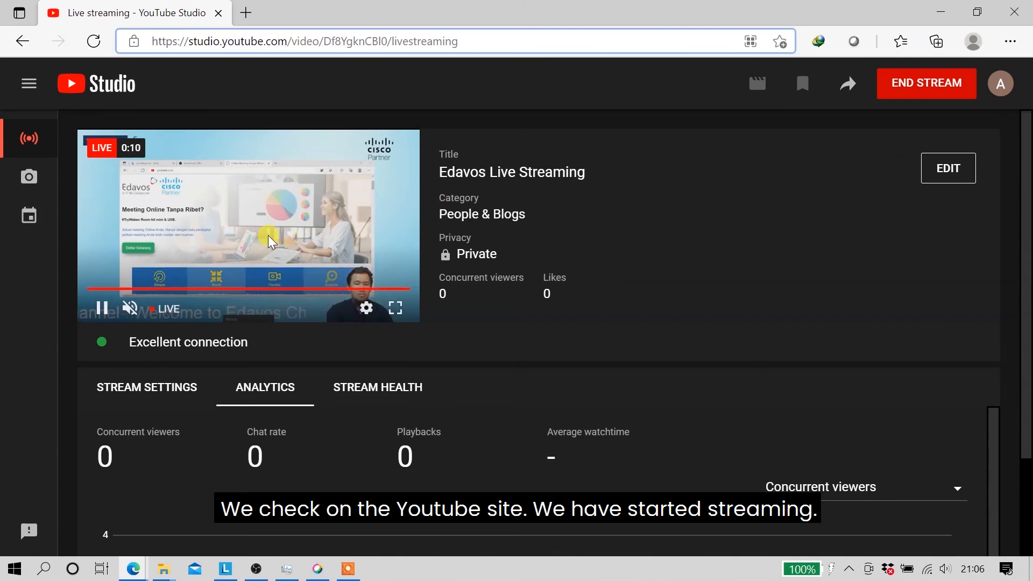